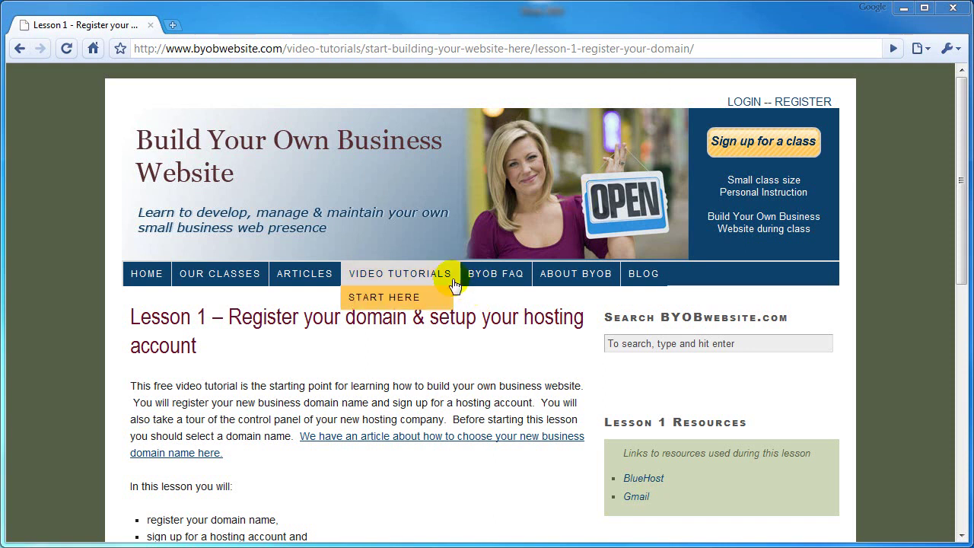
Go to the Lesson 1 tutorial page and open bluehost.com from its resources in a new tab.
left_click(148, 276)
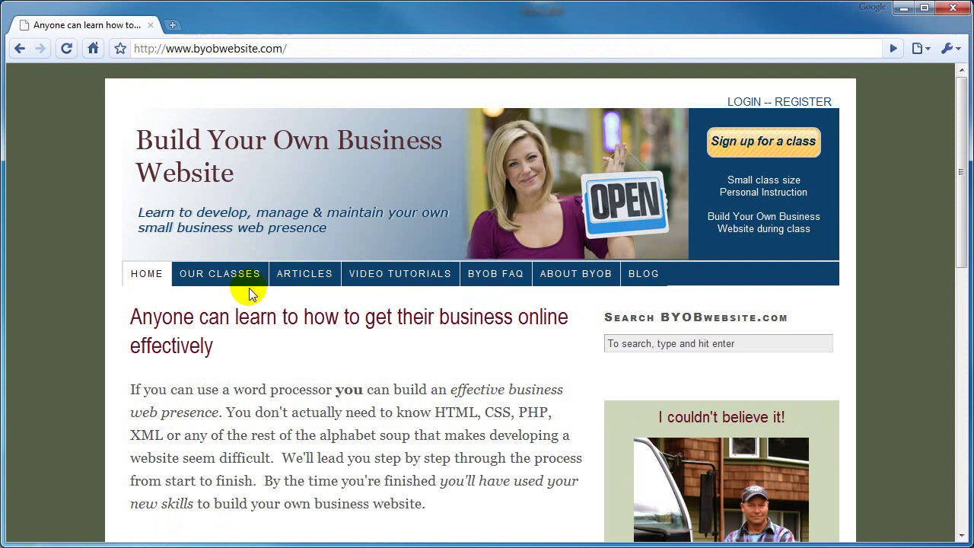
mouse_move(422, 276)
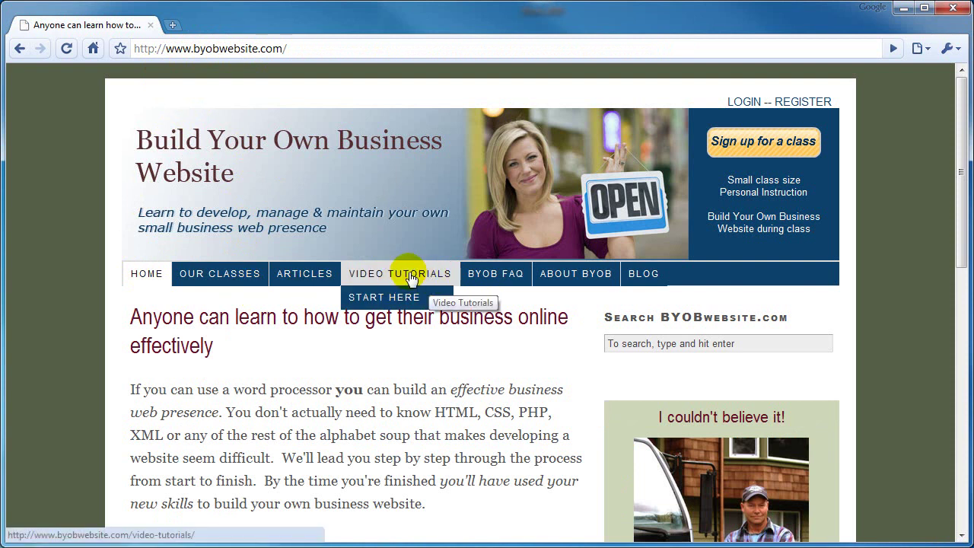
mouse_move(404, 297)
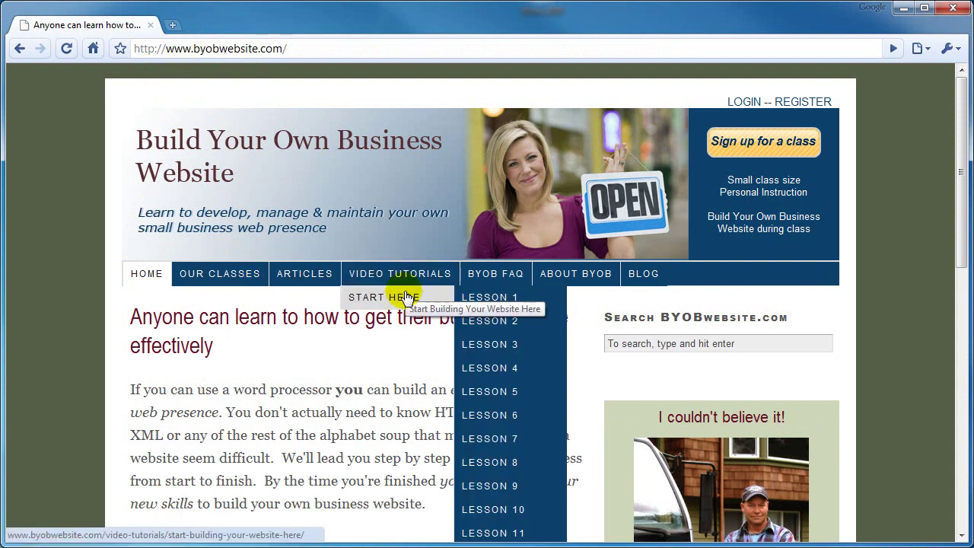
left_click(479, 298)
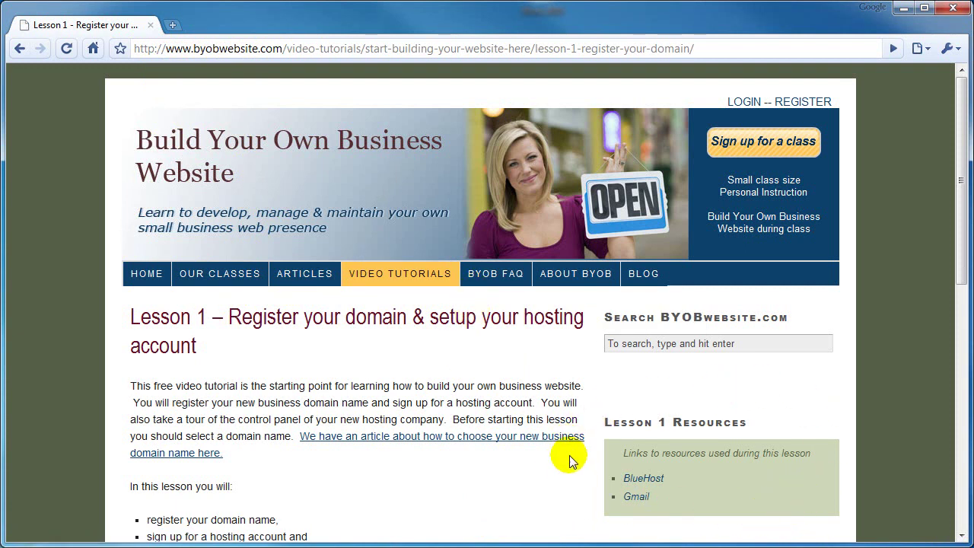
left_click(644, 478)
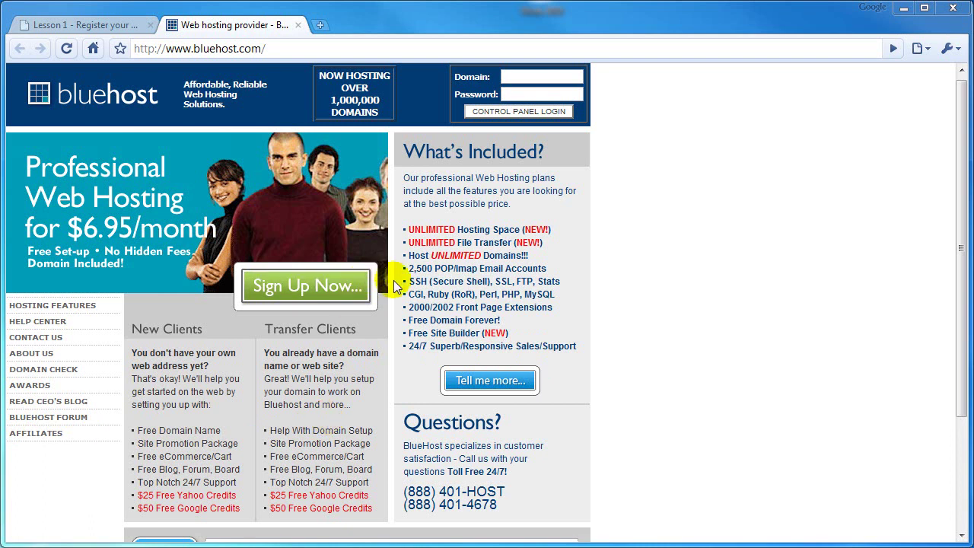
Choose Sign Up Now and enter 'byobtutorial' with .com in the I Need a Domain field.
left_click(307, 288)
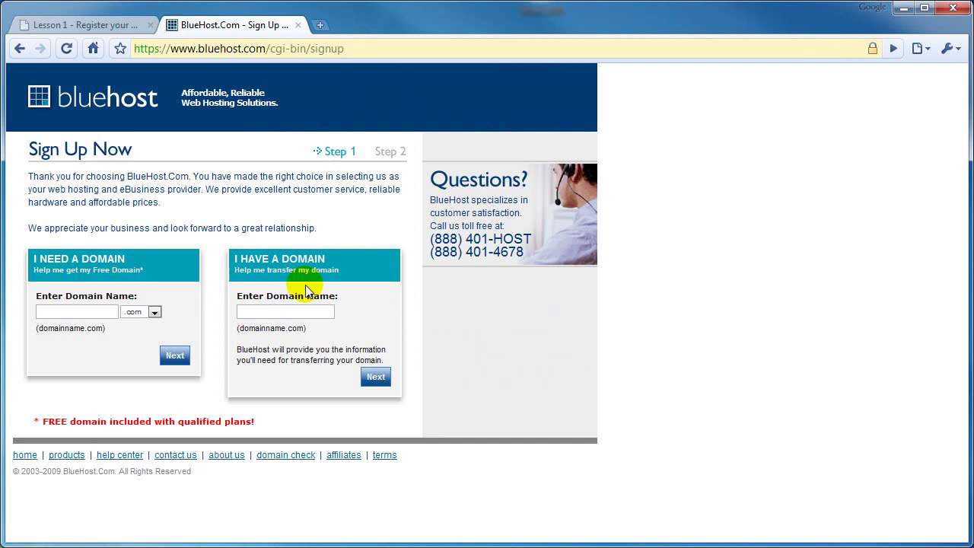
left_click(85, 312)
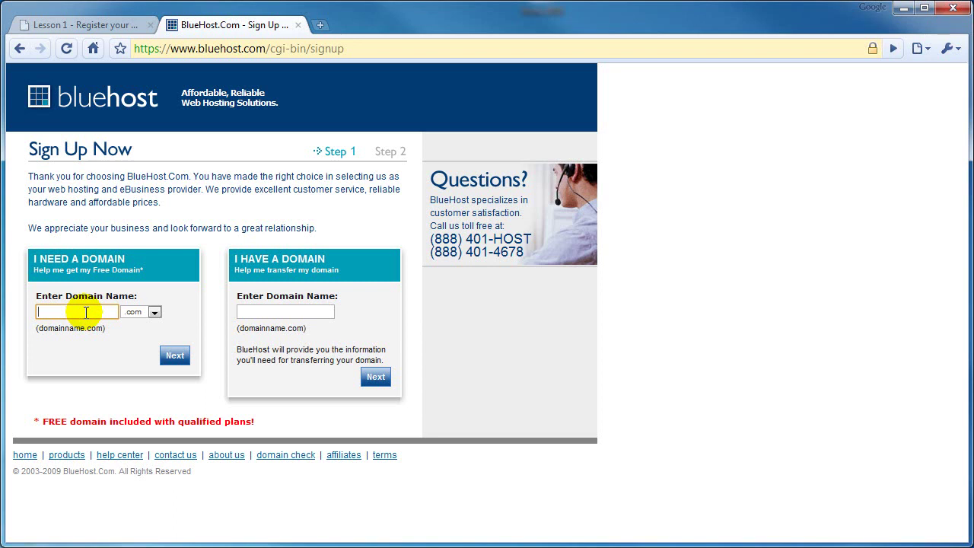
type("byobt")
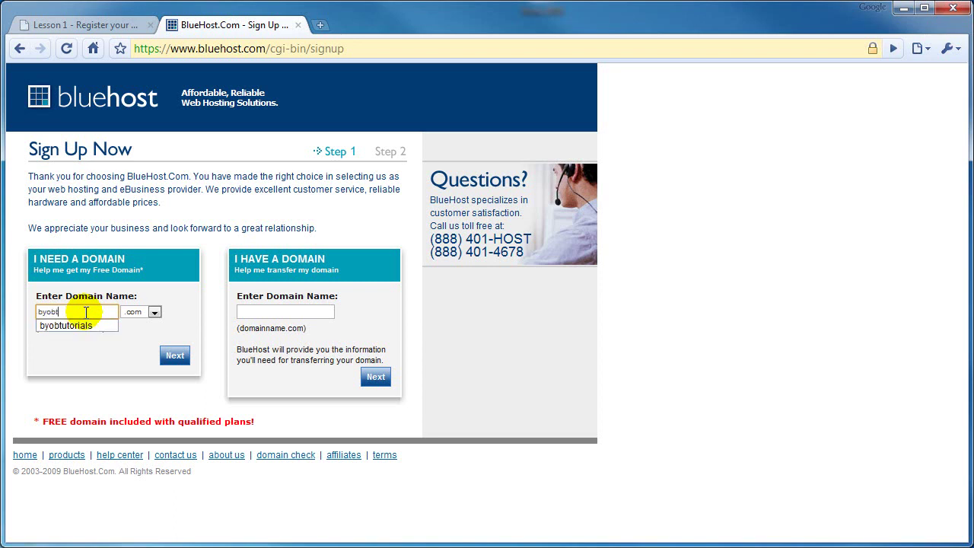
type("utorial")
left_click(124, 338)
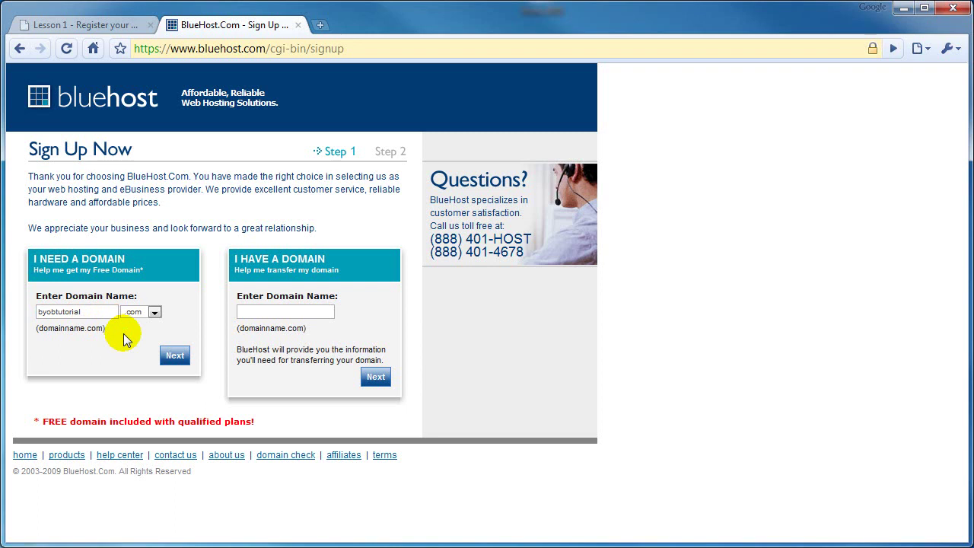
Continue to billing for byobtutorial.com and enter 'BYOB Website' as the business name.
left_click(174, 356)
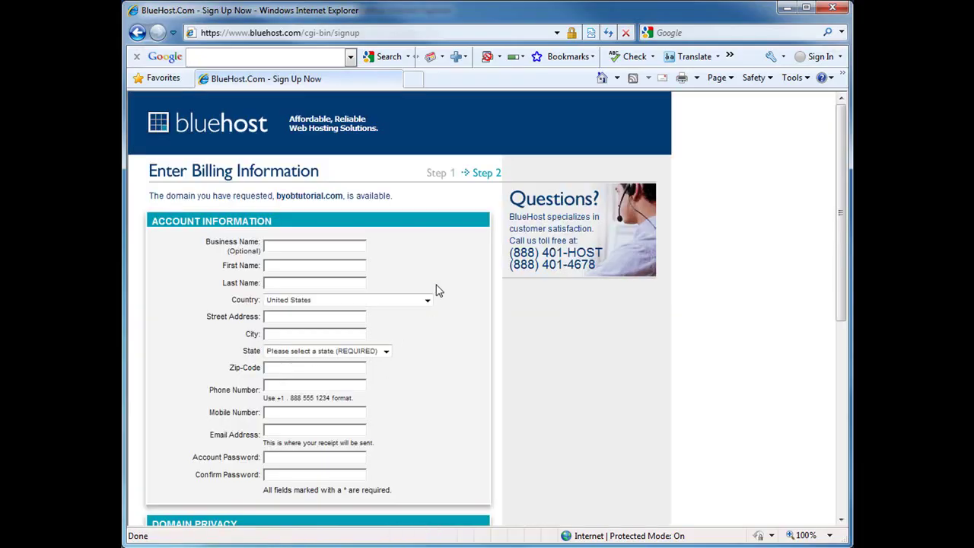
left_click(302, 247)
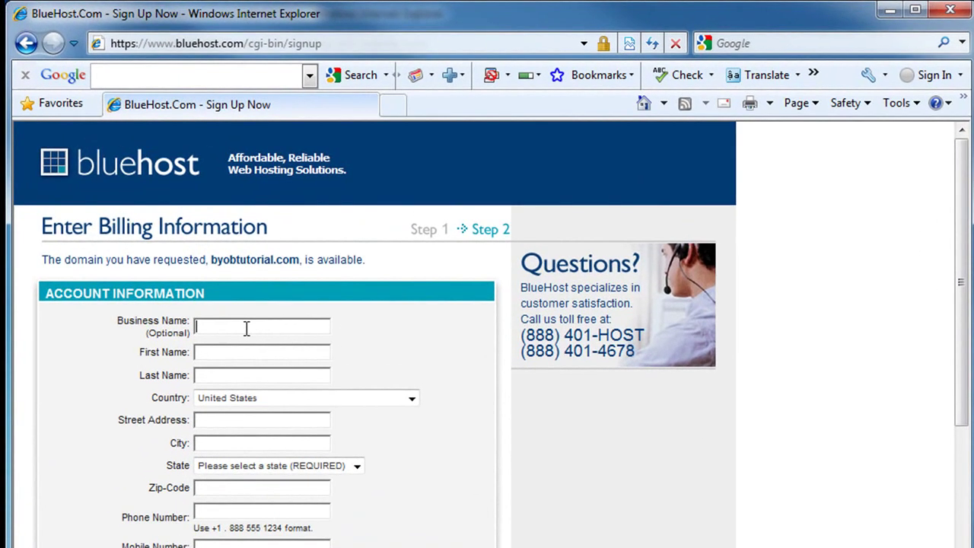
type("Bu")
key("BackSpace")
type("YOB ")
type("Web")
type("ebsite")
Fill in the owner's first and last name and street address, keeping the default country.
key("Tab")
key("Tab")
key("Tab")
key("Tab")
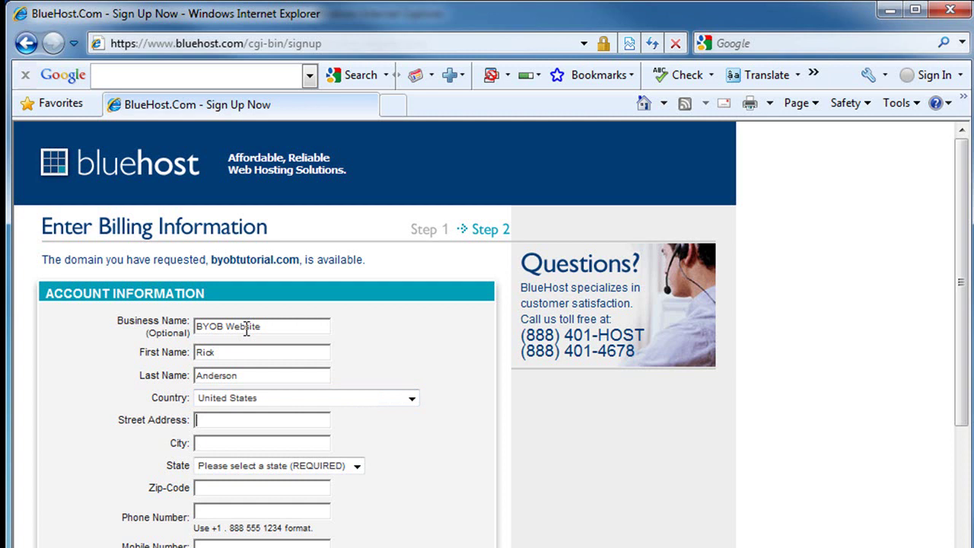
key("Tab")
Enter the city, choose Washington as the state, and fill in the zip code.
type("Edmonds")
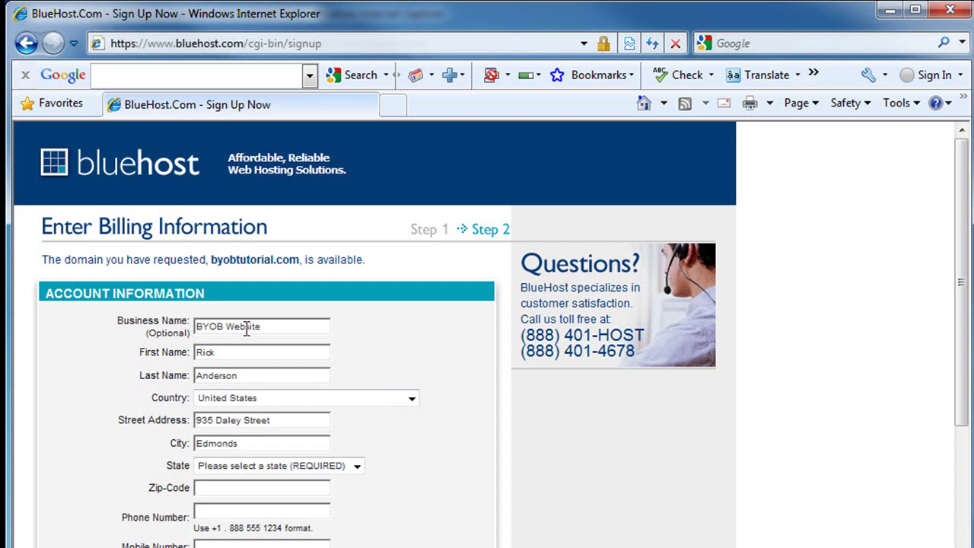
key("Tab")
key("w")
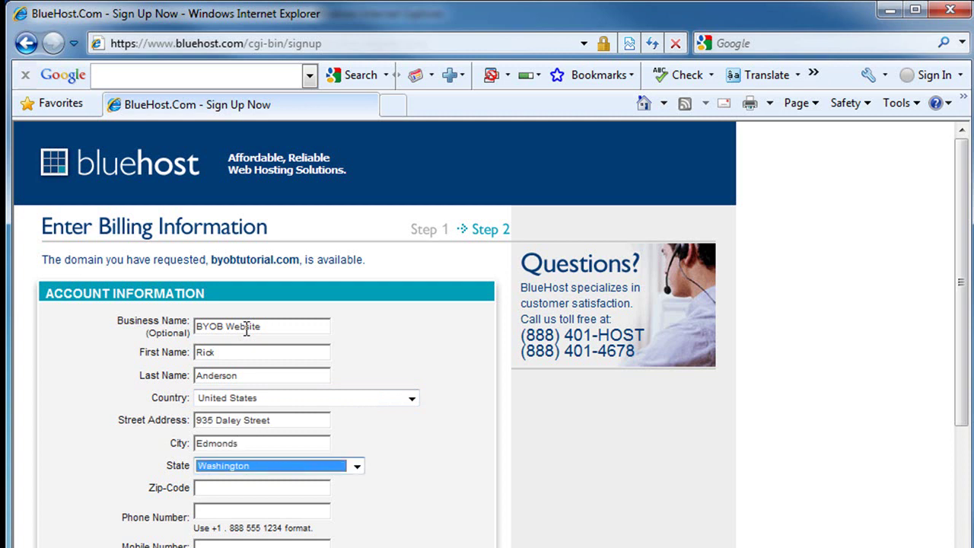
key("Tab")
type("9802")
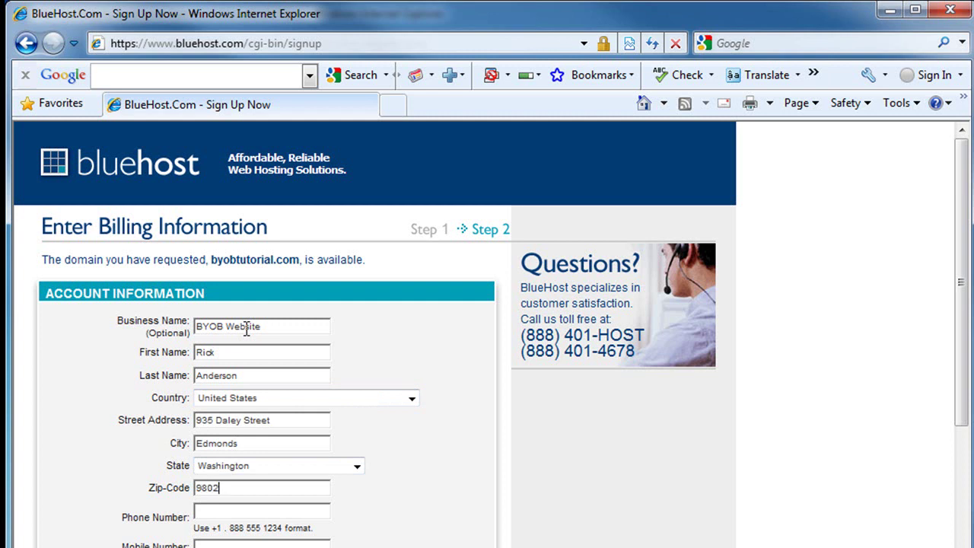
type("0")
key("Tab")
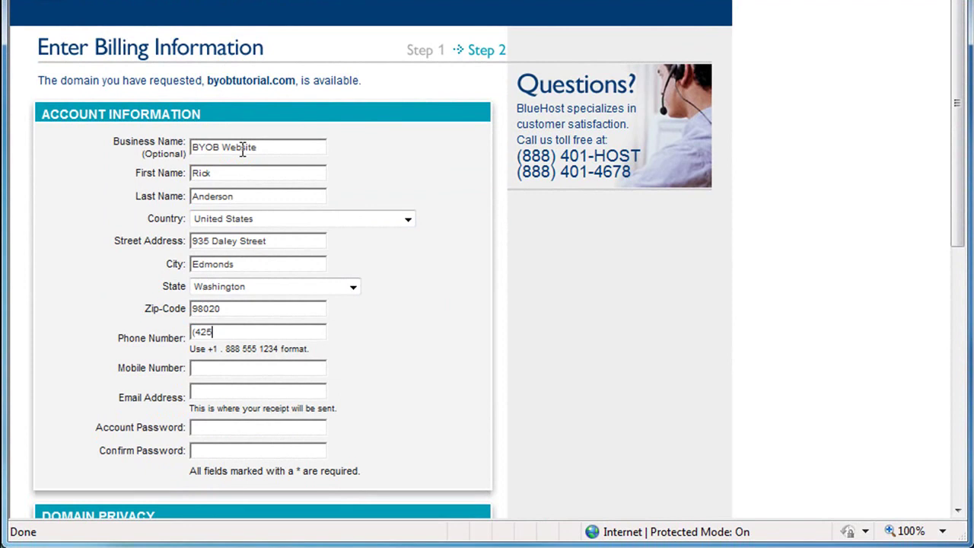
Enter the phone number, the contact e-mail address and the account password.
key("Tab")
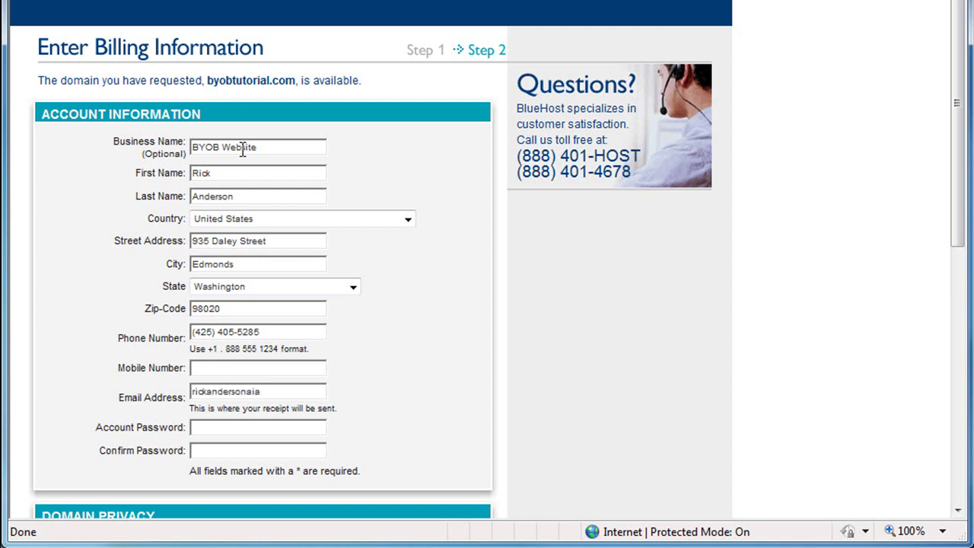
key("Tab")
type("password12")
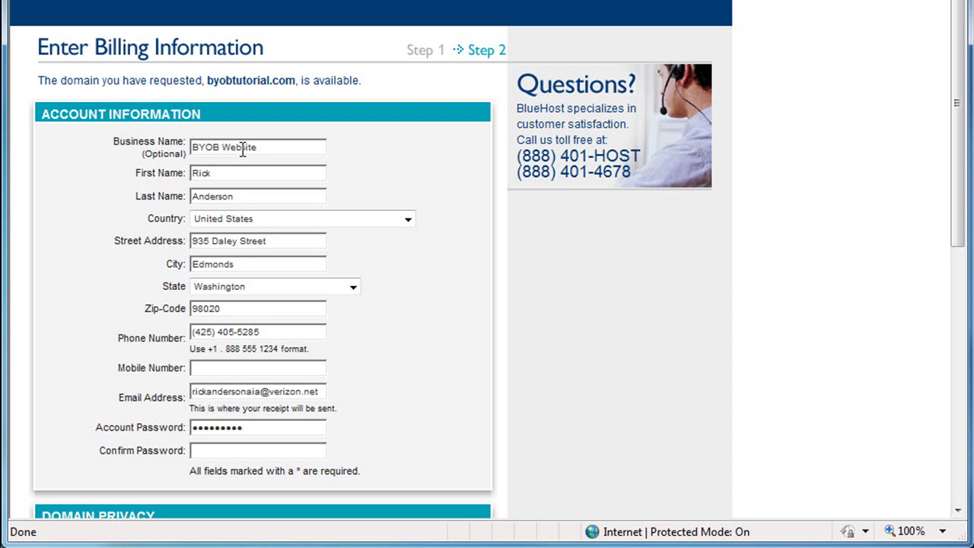
key("Tab")
Confirm the password, pick the 24 Months ($3.95 per month) plan, and choose Pay with PayPal.
type("password12")
scroll(481, 305, "down", 3)
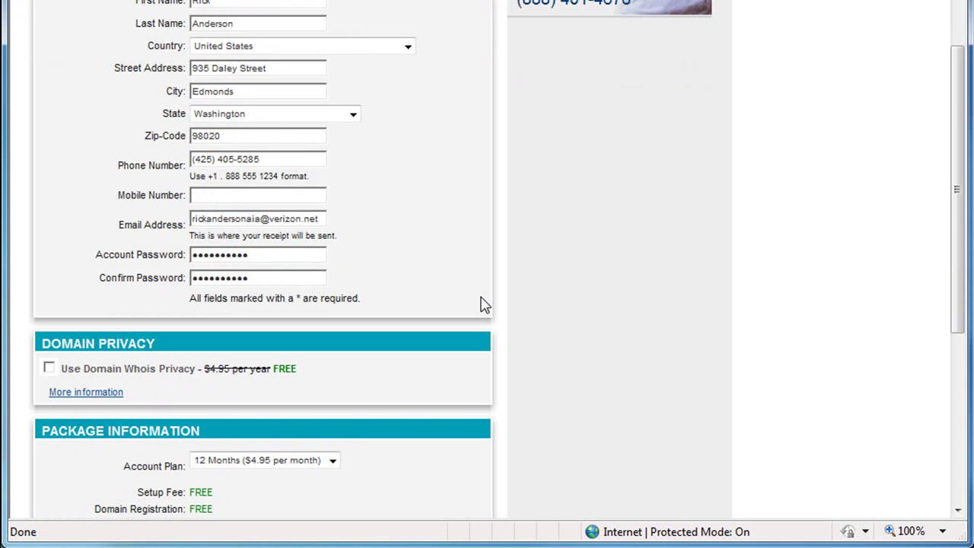
scroll(483, 232, "down", 1)
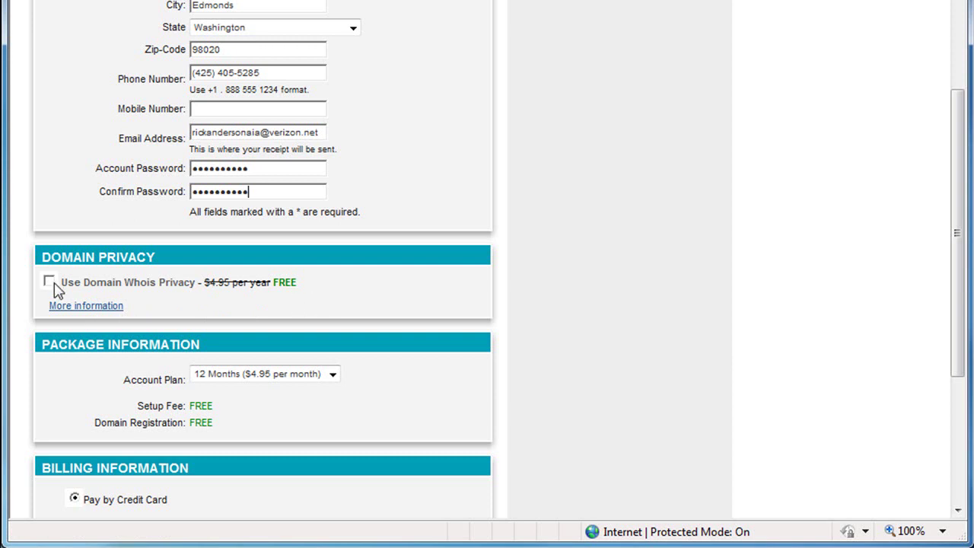
scroll(440, 297, "down", 2)
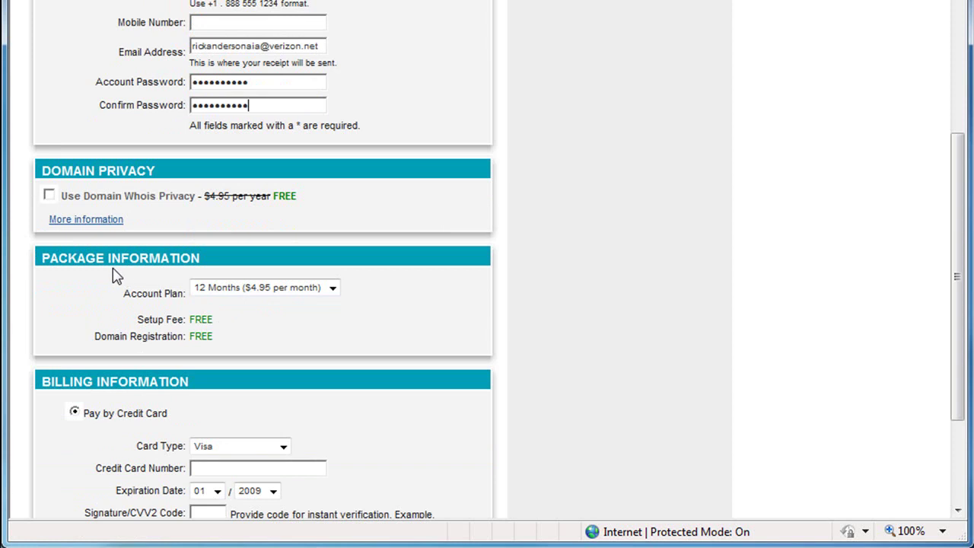
left_click(333, 288)
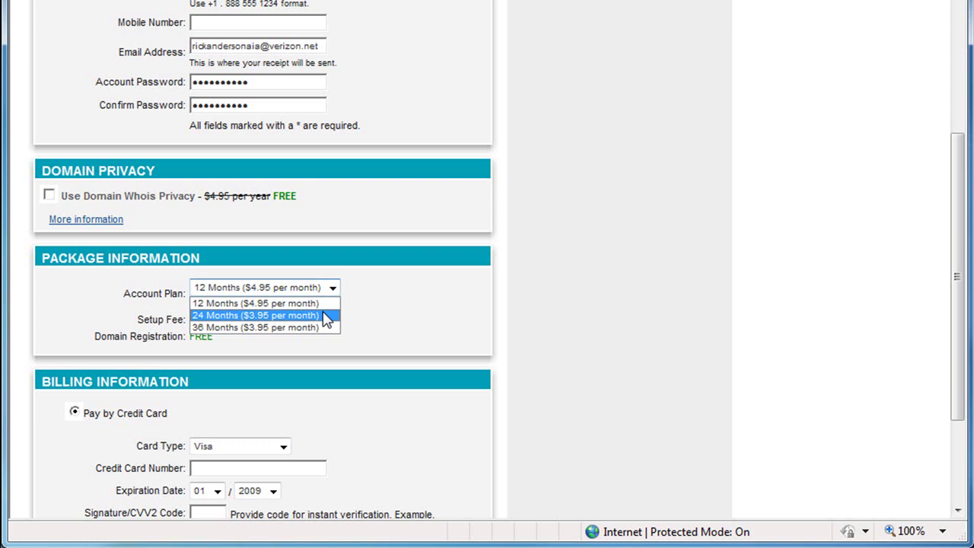
left_click(325, 316)
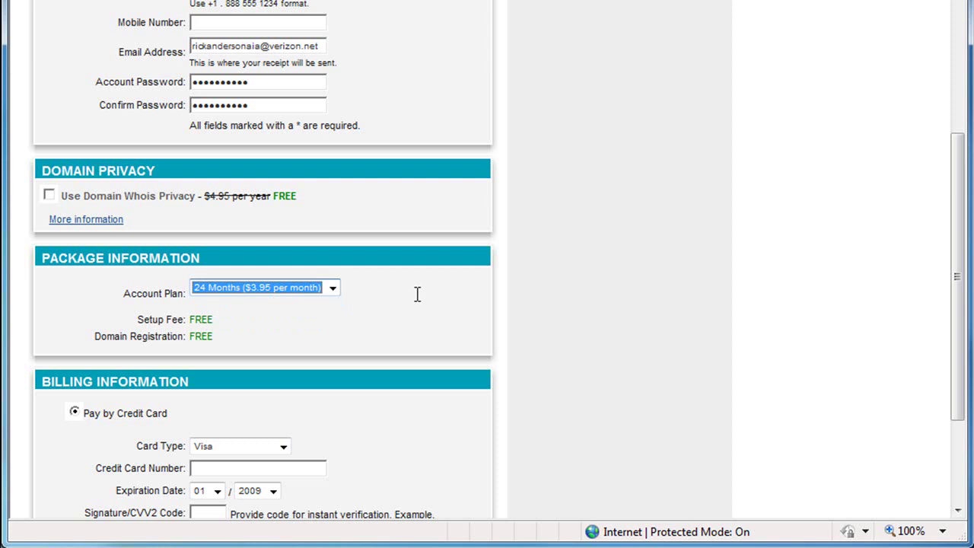
scroll(417, 294, "down", 3)
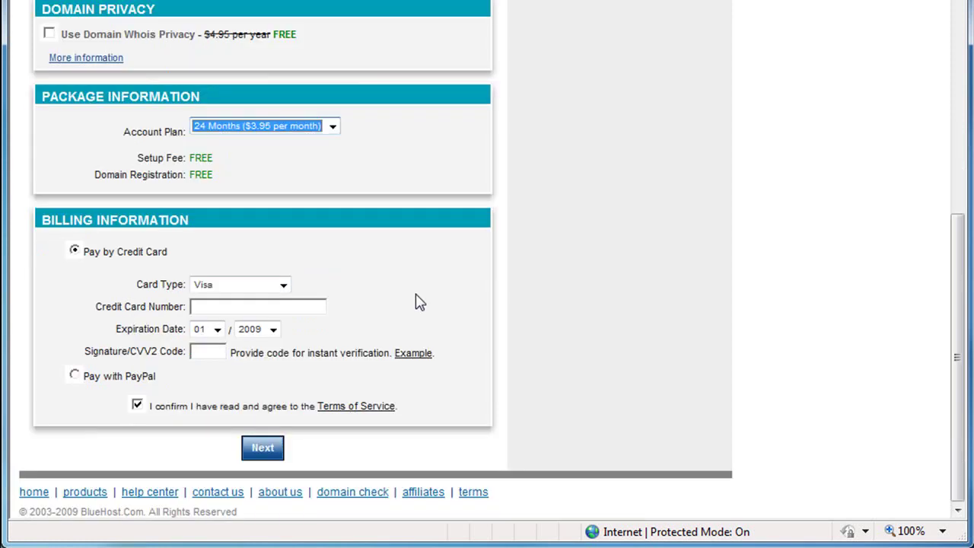
left_click(74, 375)
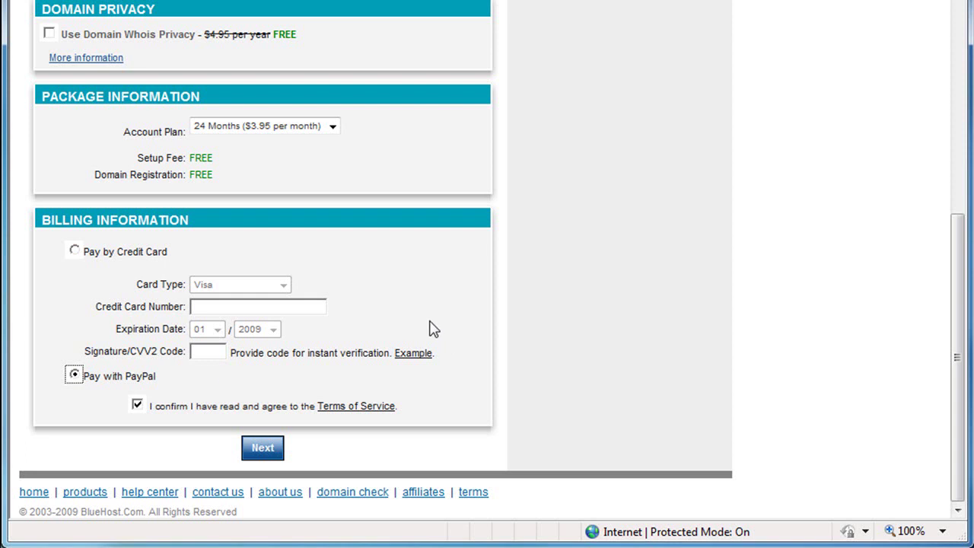
Submit the order, close the AutoFill notice, and review the Sign Up Complete page for byobtutorial.com.
left_click(259, 449)
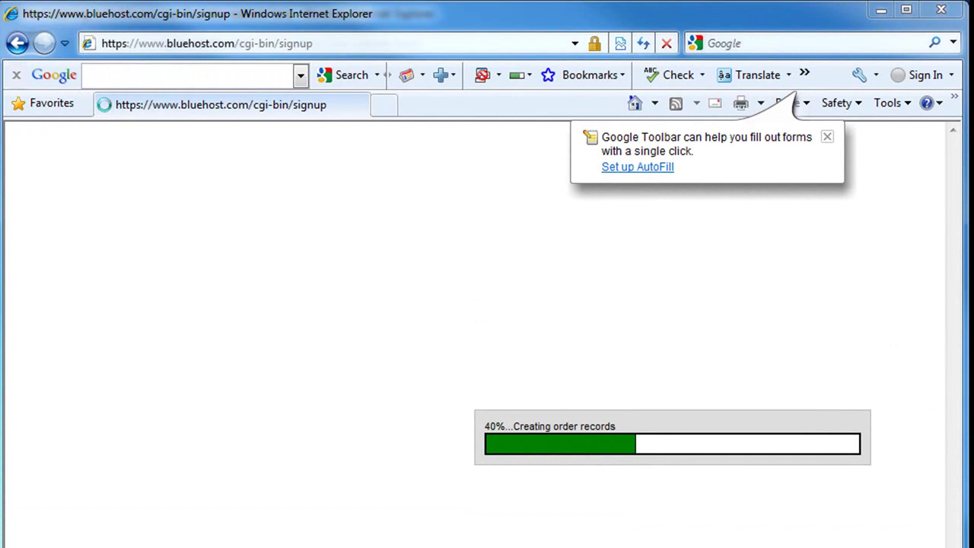
left_click(827, 138)
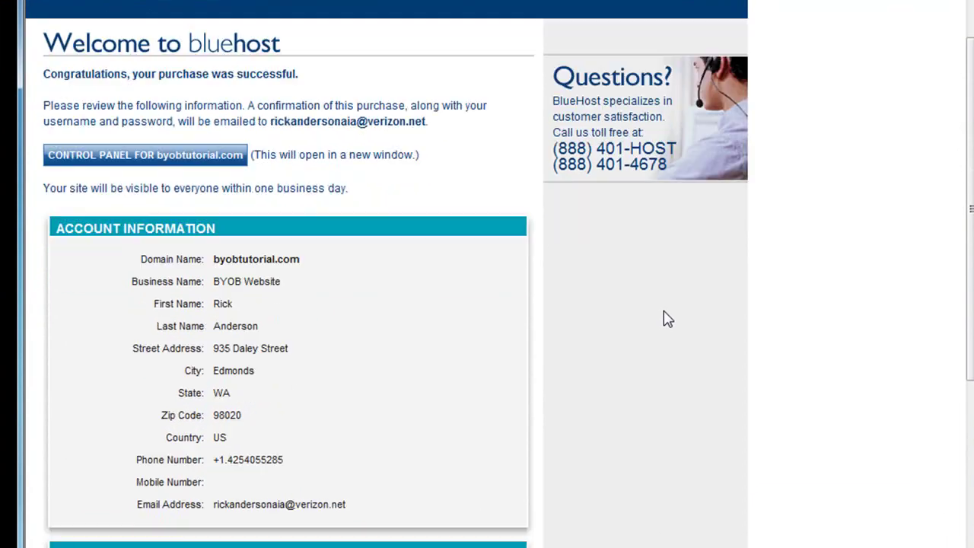
scroll(664, 318, "down", 1)
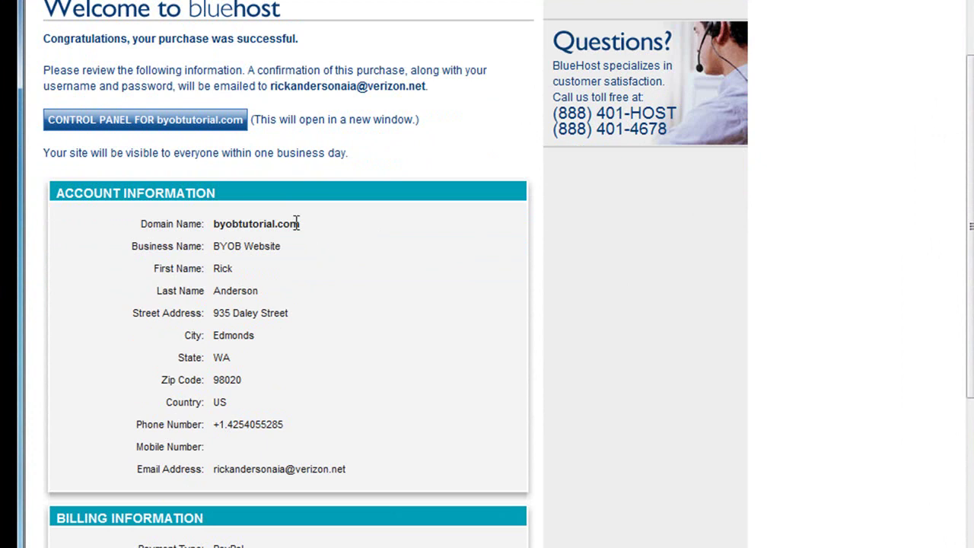
scroll(525, 303, "down", 3)
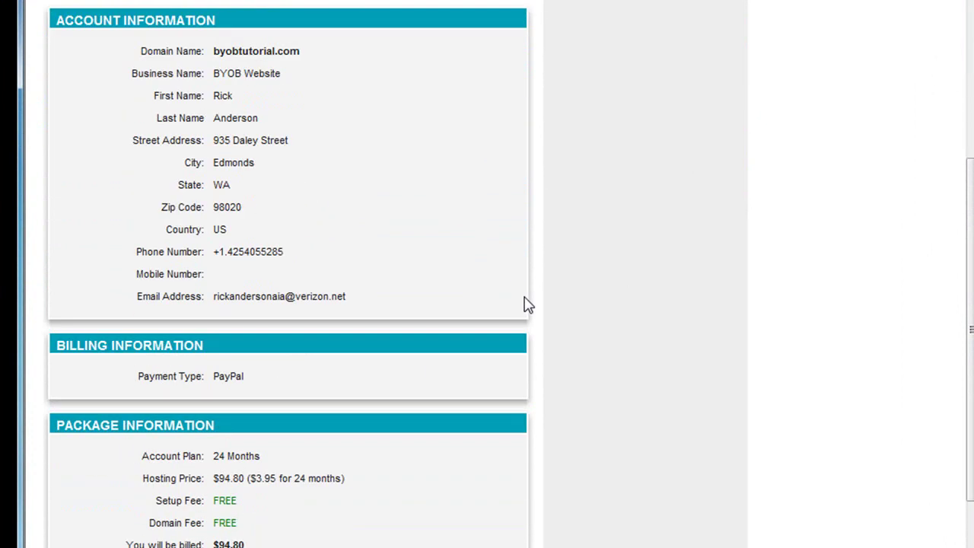
scroll(528, 305, "down", 1)
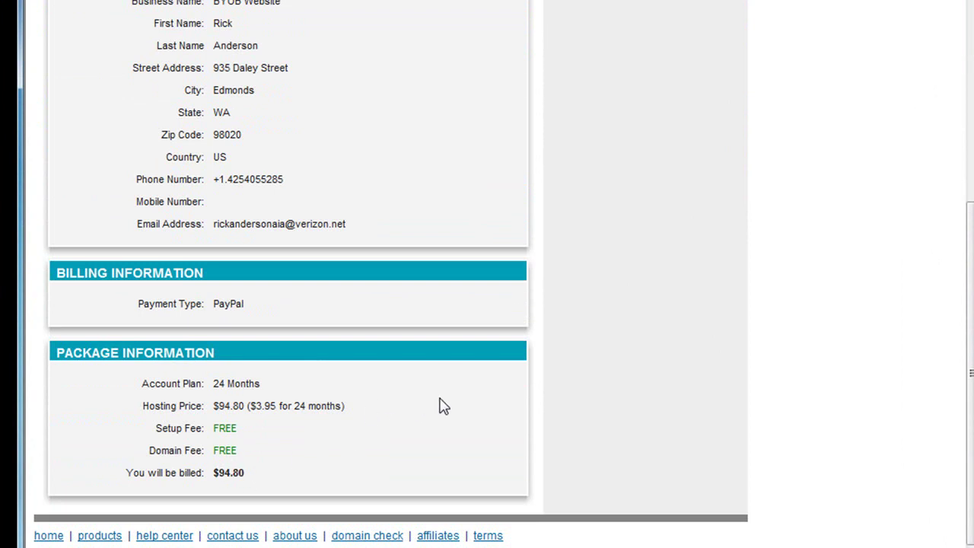
scroll(438, 402, "up", 3)
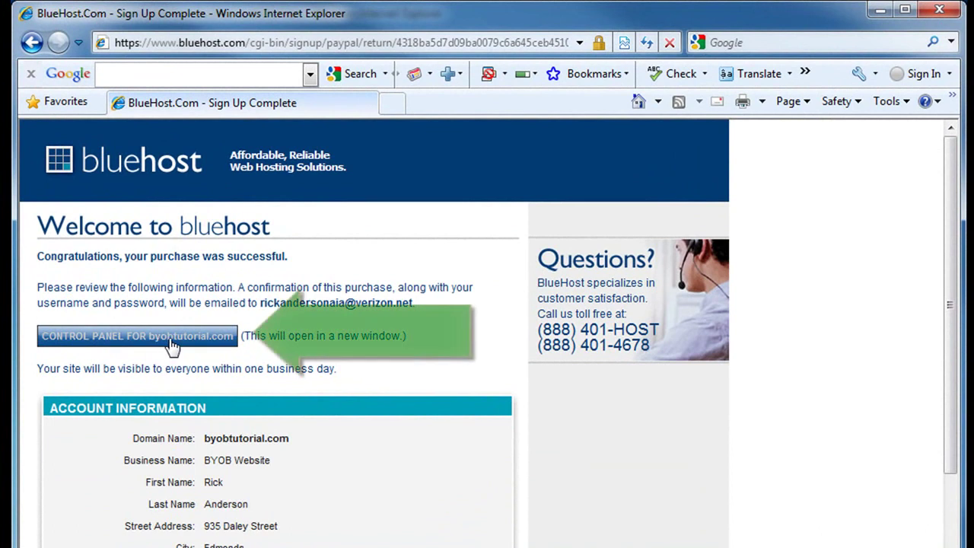
Open the CONTROL PANEL FOR byobtutorial.com to start the cPanel login.
left_click(172, 344)
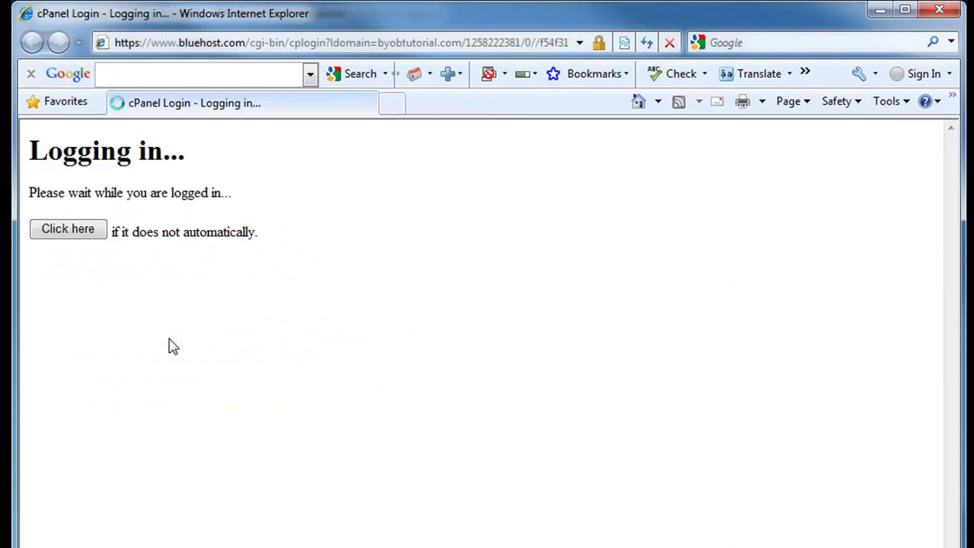